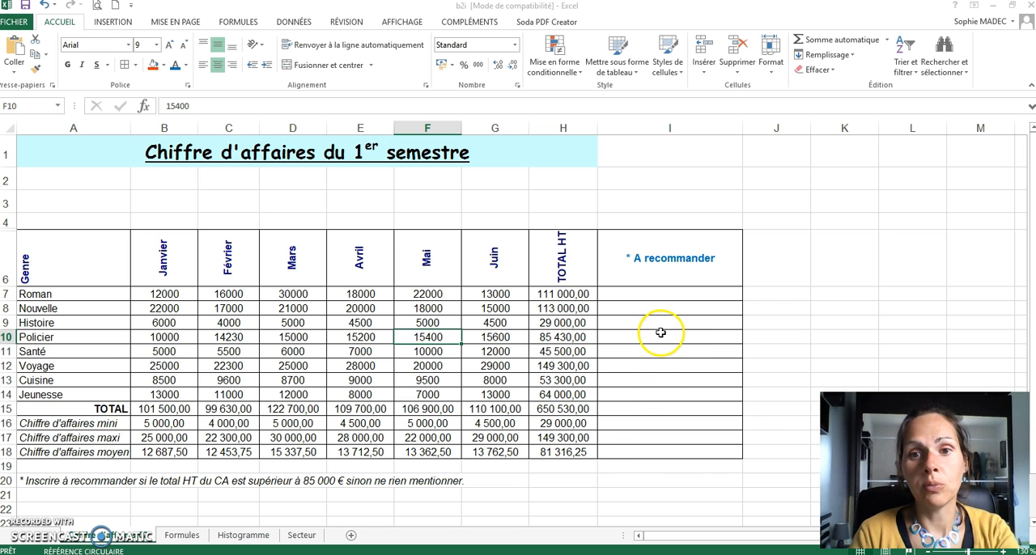
Step: Insert the SI function in cell I7, choosing it from the Tous function category
{"action": "left_click", "coordinate": [665, 294]}
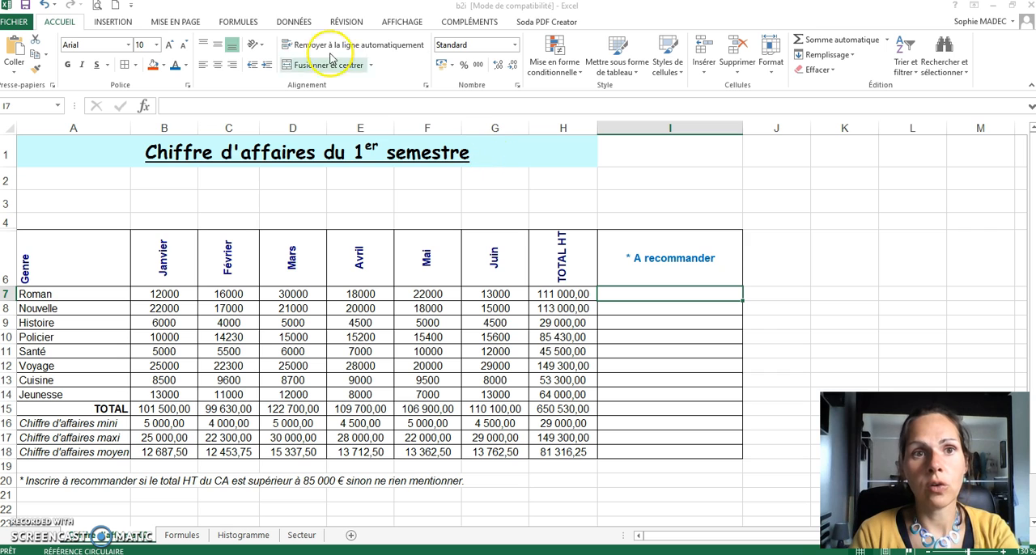
{"action": "left_click", "coordinate": [253, 21]}
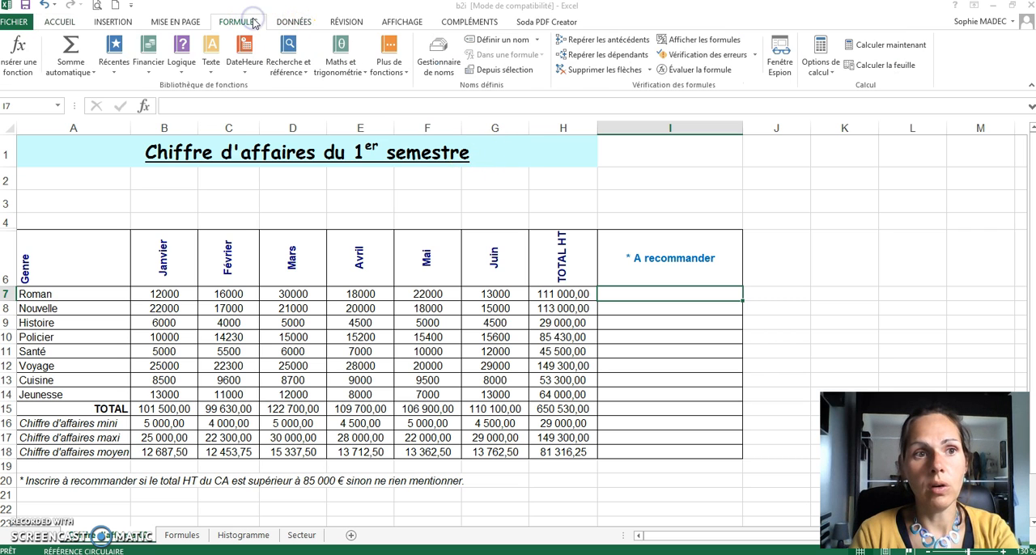
{"action": "left_click", "coordinate": [32, 71]}
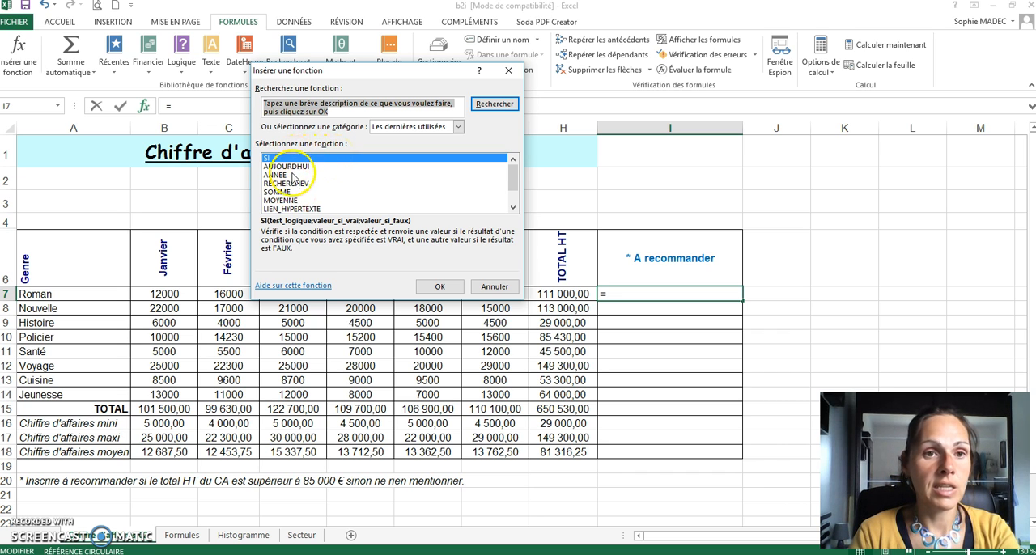
{"action": "left_click", "coordinate": [457, 128]}
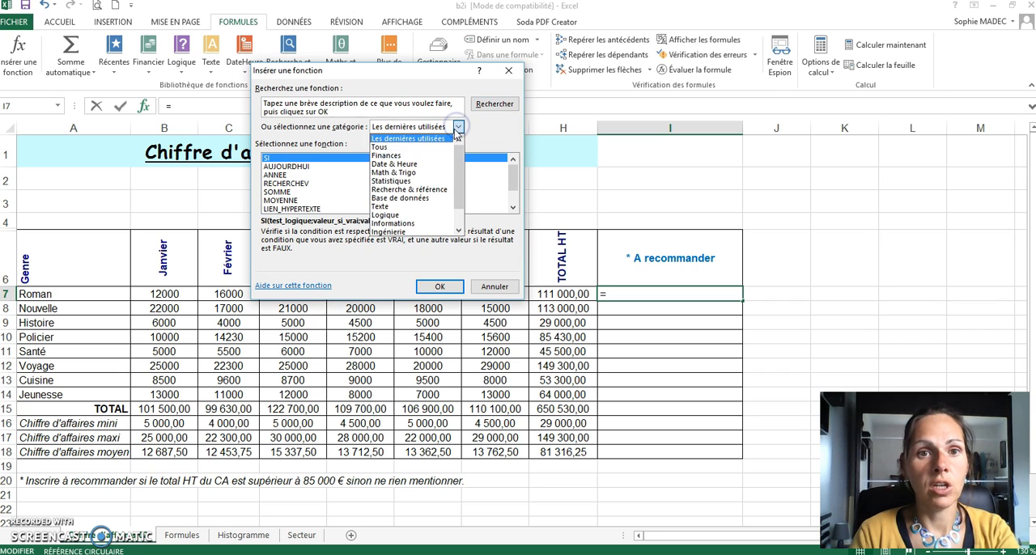
{"action": "left_click", "coordinate": [433, 149]}
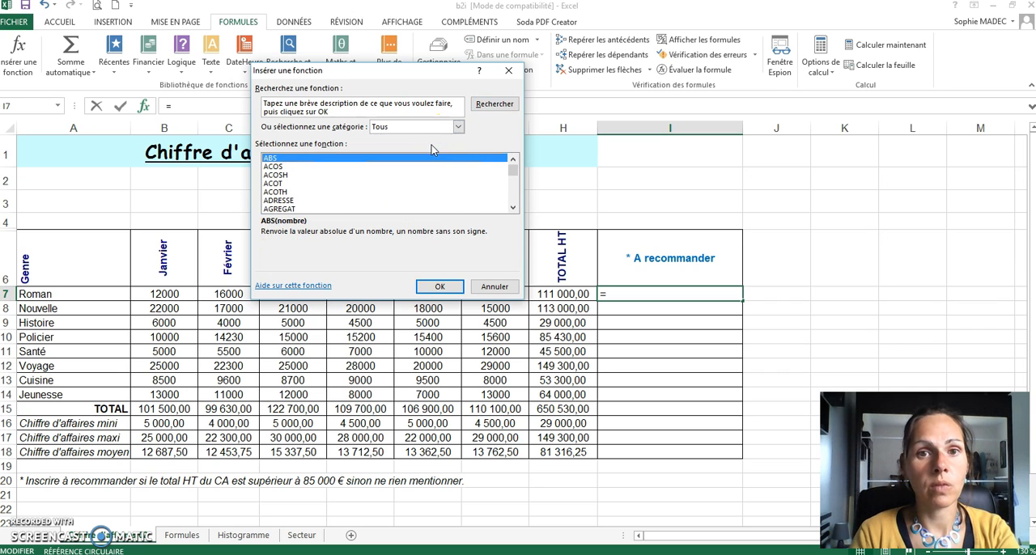
{"action": "left_click_drag", "start_coordinate": [512, 169], "coordinate": [506, 200]}
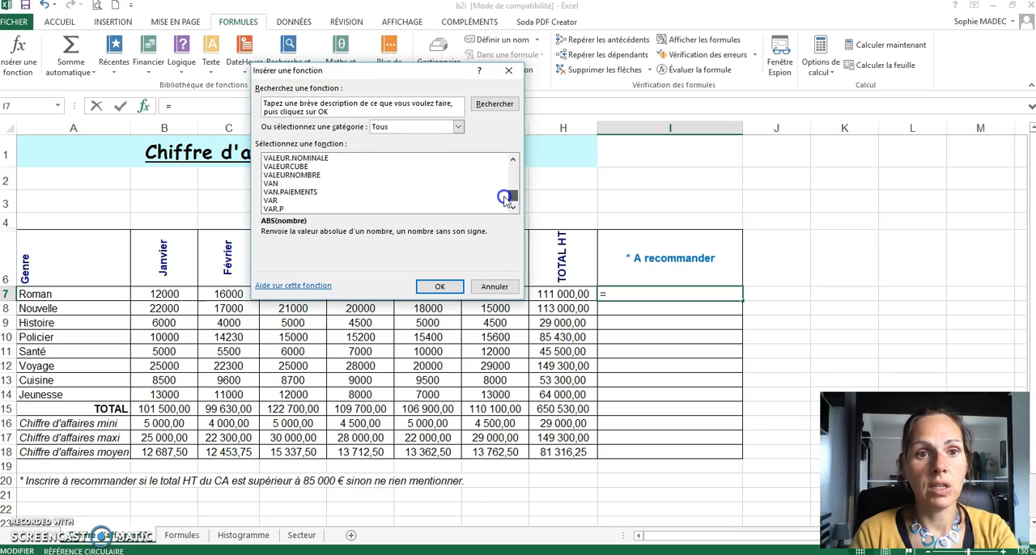
{"action": "left_click", "coordinate": [514, 158]}
{"action": "left_click", "coordinate": [514, 159]}
{"action": "left_click", "coordinate": [514, 158]}
{"action": "left_click_drag", "start_coordinate": [513, 159], "coordinate": [514, 159]}
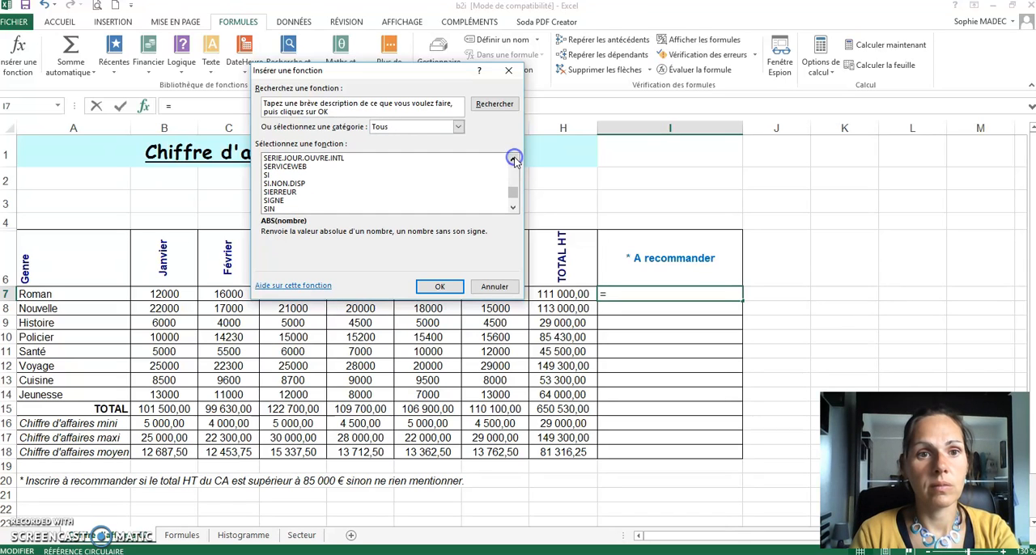
{"action": "left_click", "coordinate": [368, 175]}
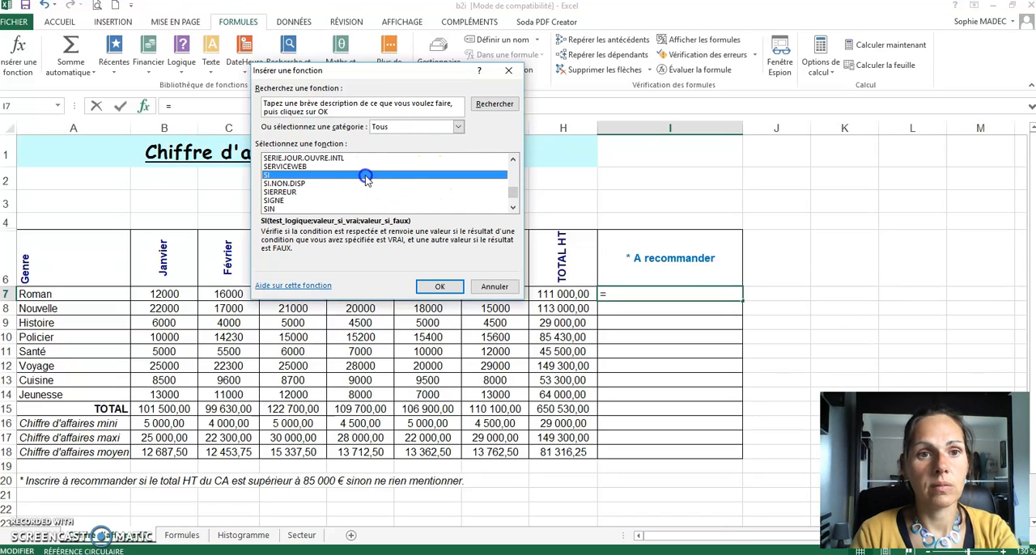
{"action": "left_click", "coordinate": [452, 289]}
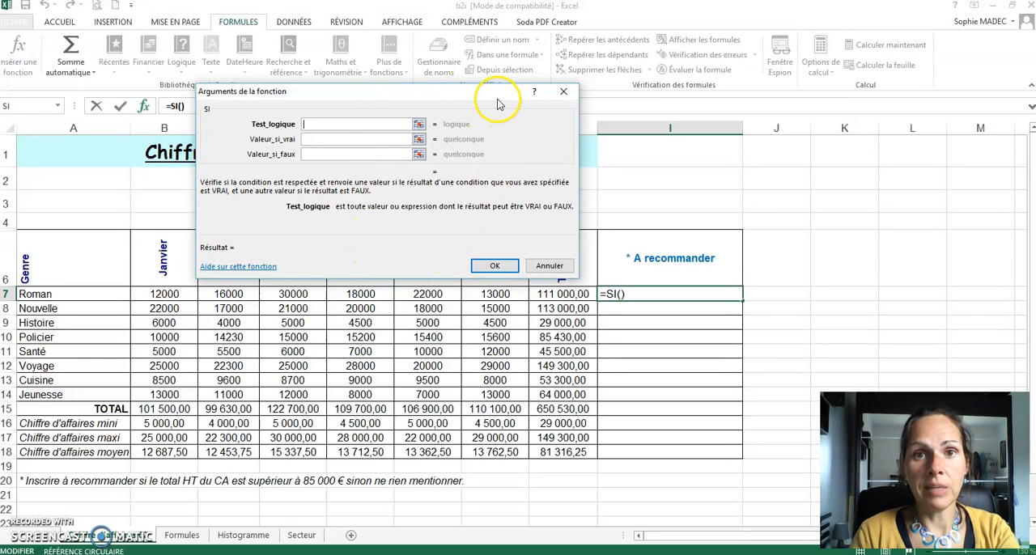
Step: Set the SI function's logical test (Test_logique) to H7>85000
{"action": "left_click_drag", "start_coordinate": [496, 95], "coordinate": [316, 144]}
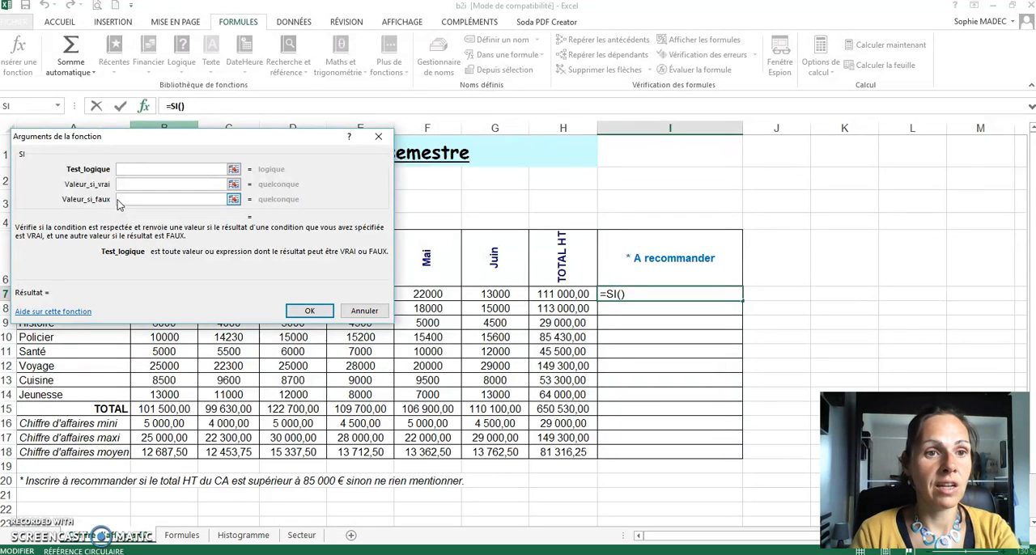
{"action": "left_click", "coordinate": [168, 166]}
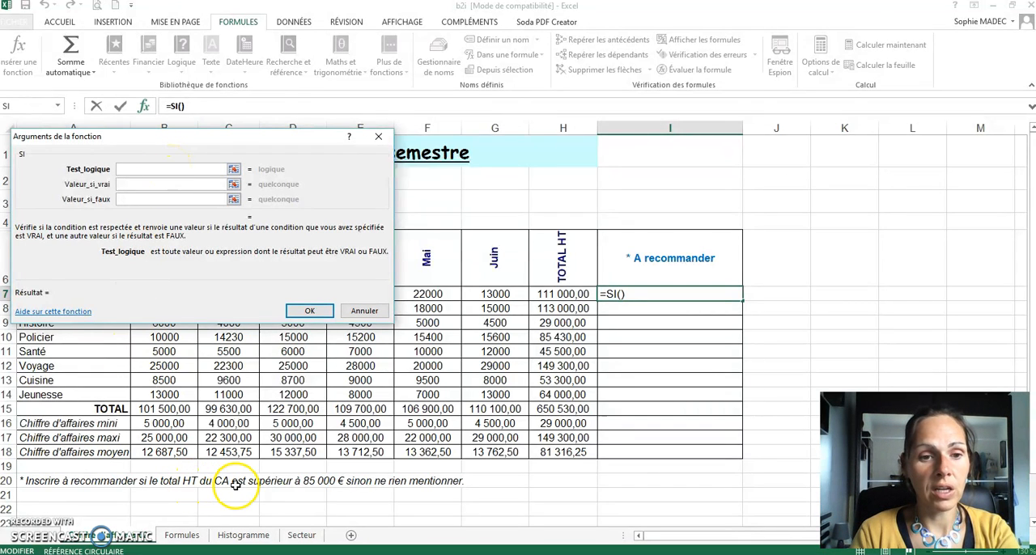
{"action": "left_click", "coordinate": [564, 289]}
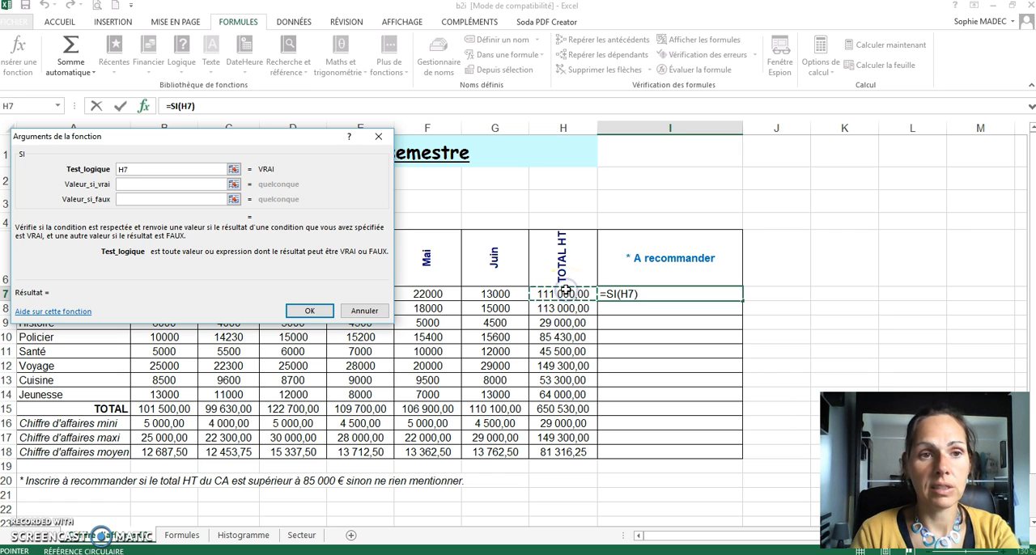
{"action": "type", "text": ">85000"}
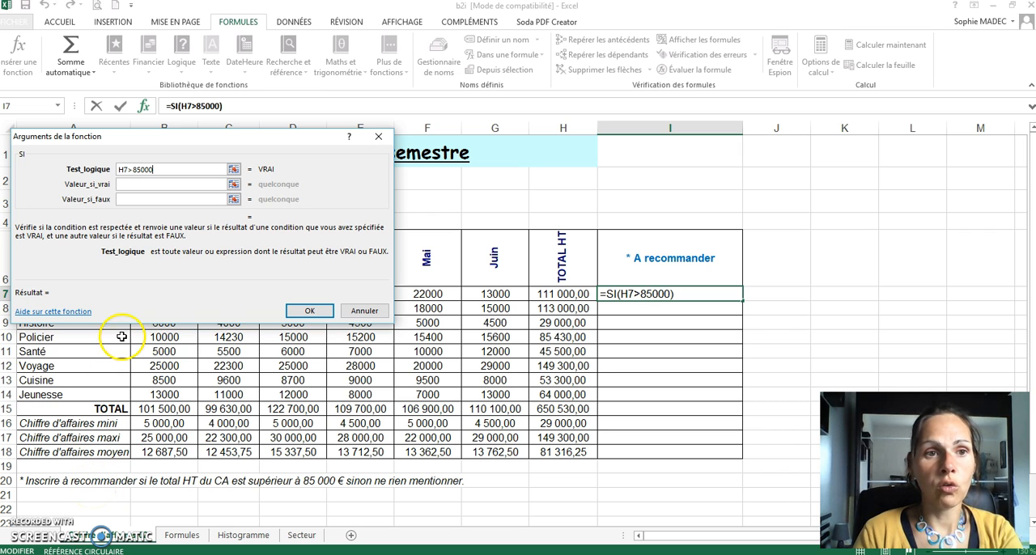
Step: Set the SI function's value if true (Valeur_si_vrai) to "A recommander", in quotation marks
{"action": "left_click", "coordinate": [158, 183]}
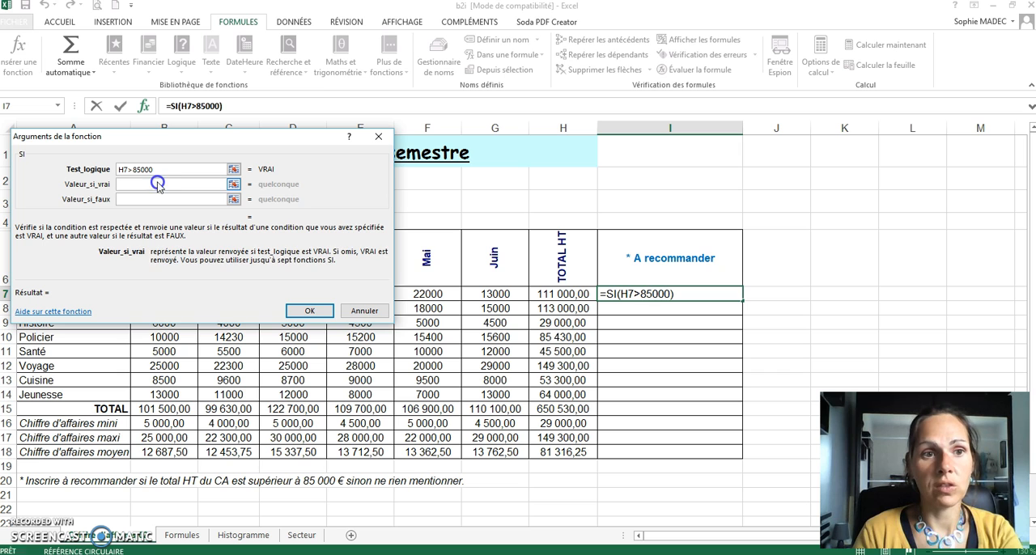
{"action": "type", "text": "\"A re"}
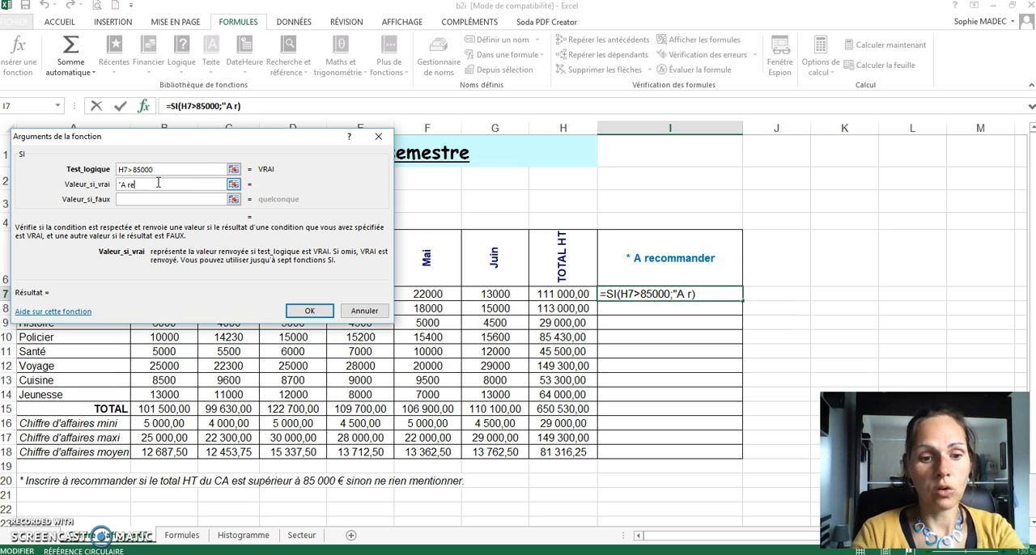
{"action": "type", "text": "commanderé"}
{"action": "key", "text": "BackSpace"}
{"action": "type", "text": "\""}
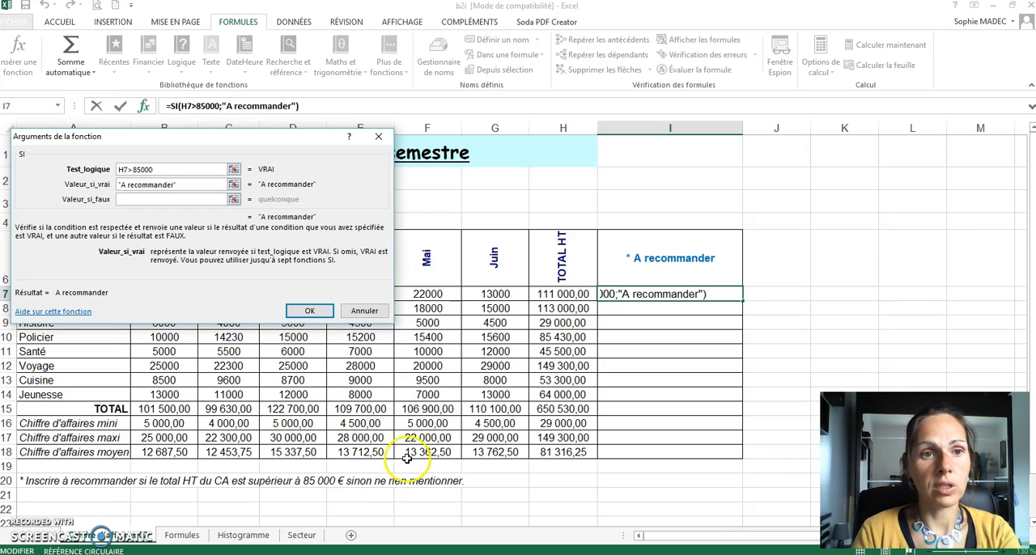
Step: Set the value if false (Valeur_si_faux) to a quoted space, " ", and fill the formula from I7 down to I14
{"action": "left_click", "coordinate": [149, 202]}
{"action": "type", "text": "\" \""}
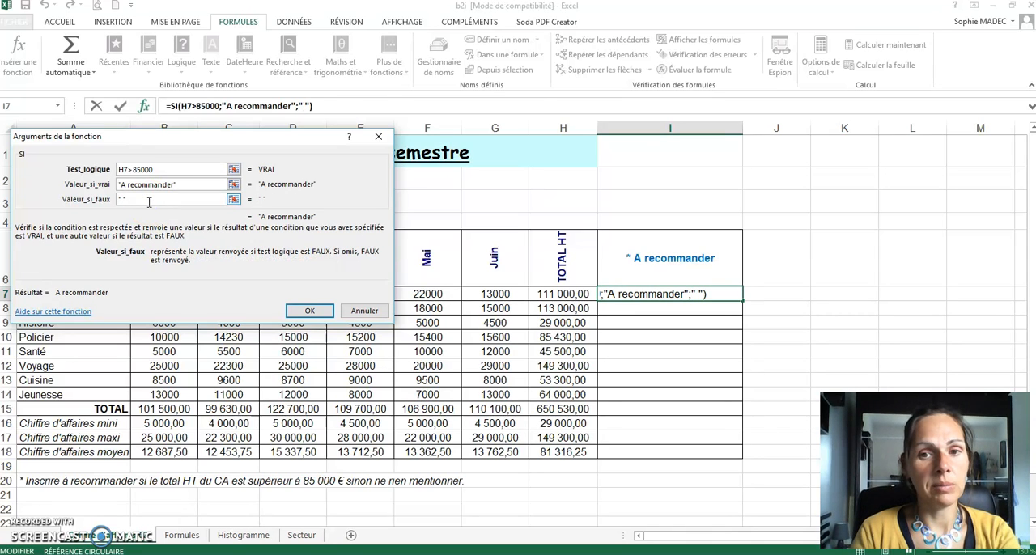
{"action": "left_click", "coordinate": [309, 310]}
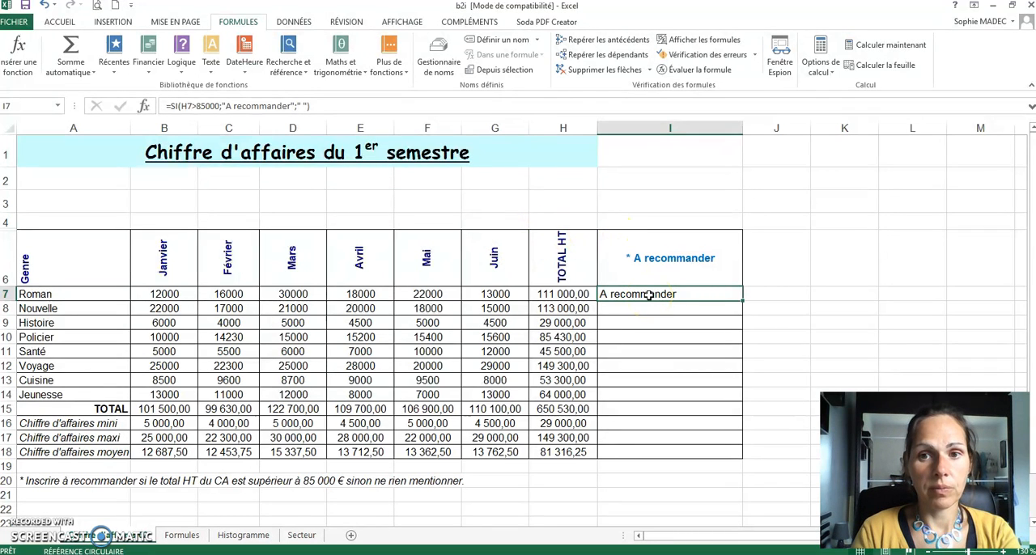
{"action": "left_click_drag", "start_coordinate": [744, 301], "coordinate": [712, 397]}
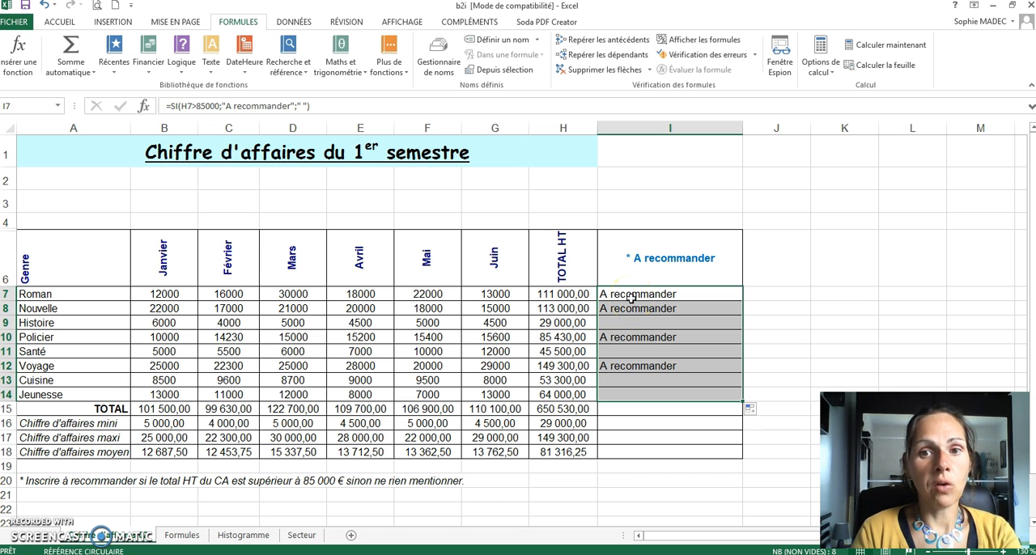
Step: Clear the SI formulas from cells I7:I14
{"action": "left_click_drag", "start_coordinate": [632, 297], "coordinate": [620, 395]}
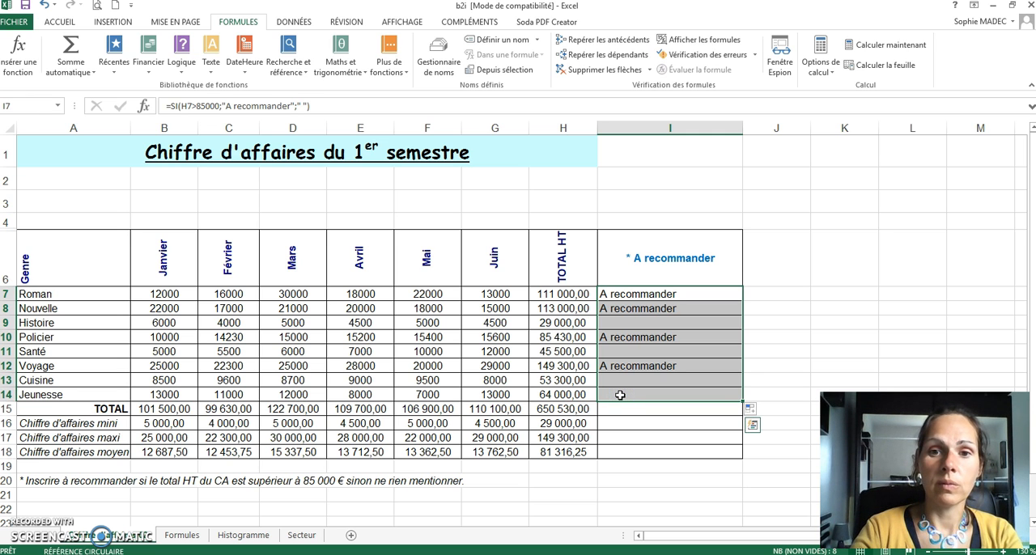
{"action": "key", "text": "Delete"}
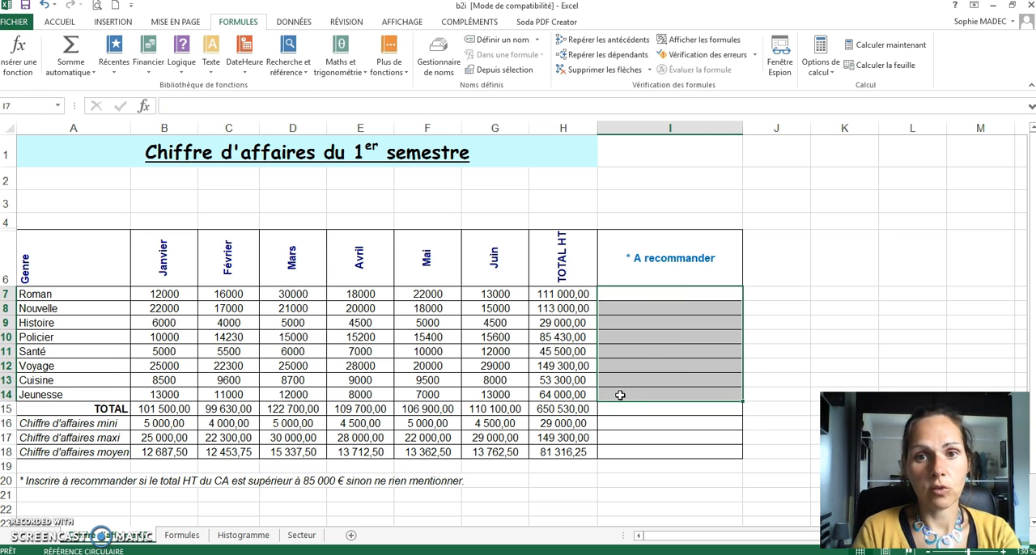
Step: Insert the SI function in cell I7 from the Les dernières utilisées function category
{"action": "left_click", "coordinate": [644, 295]}
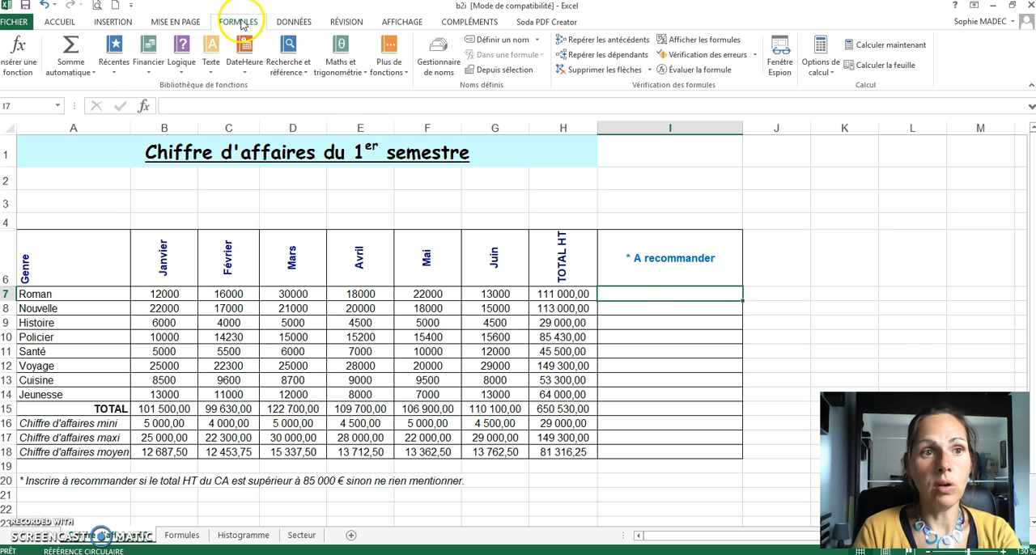
{"action": "left_click", "coordinate": [18, 59]}
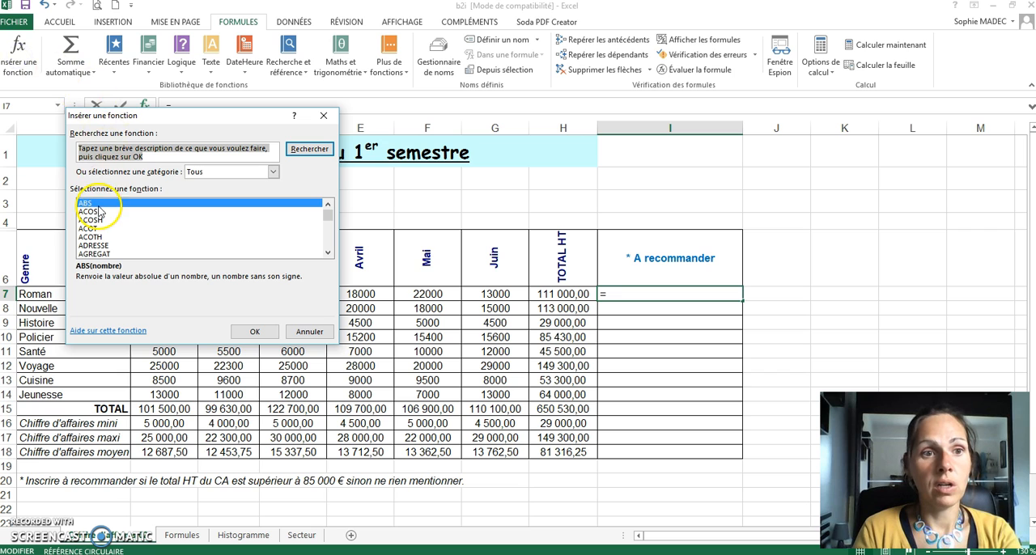
{"action": "left_click", "coordinate": [274, 173]}
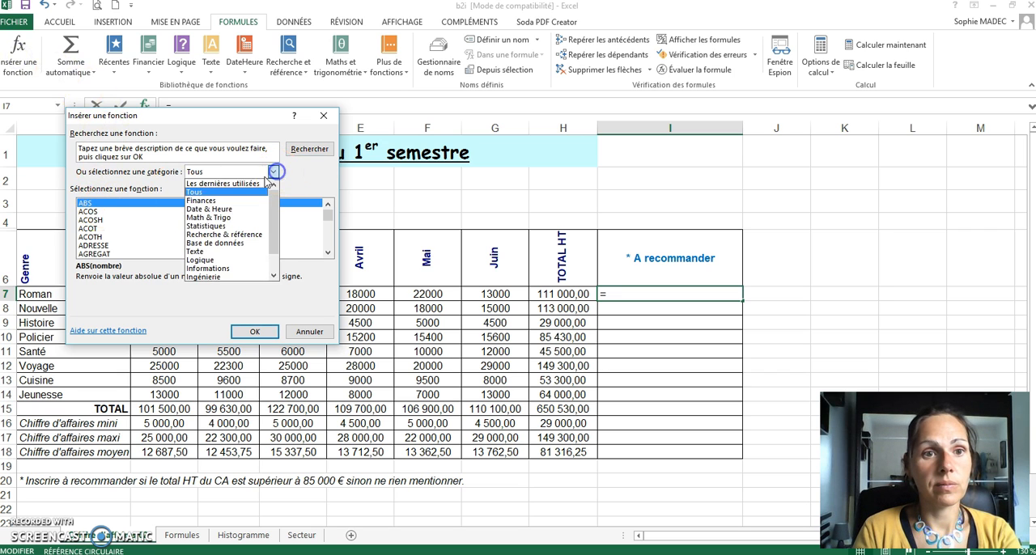
{"action": "left_click", "coordinate": [246, 182]}
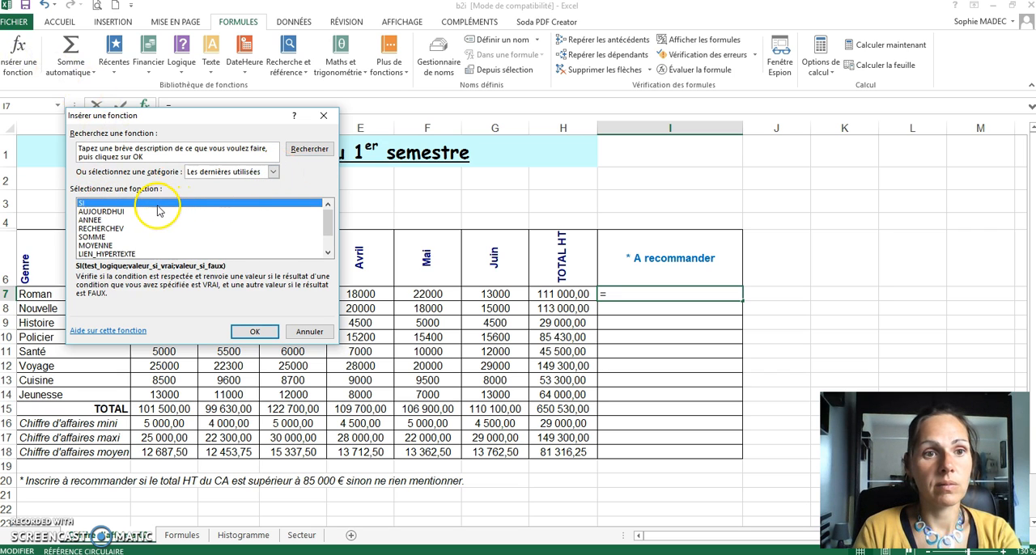
{"action": "left_click", "coordinate": [255, 333]}
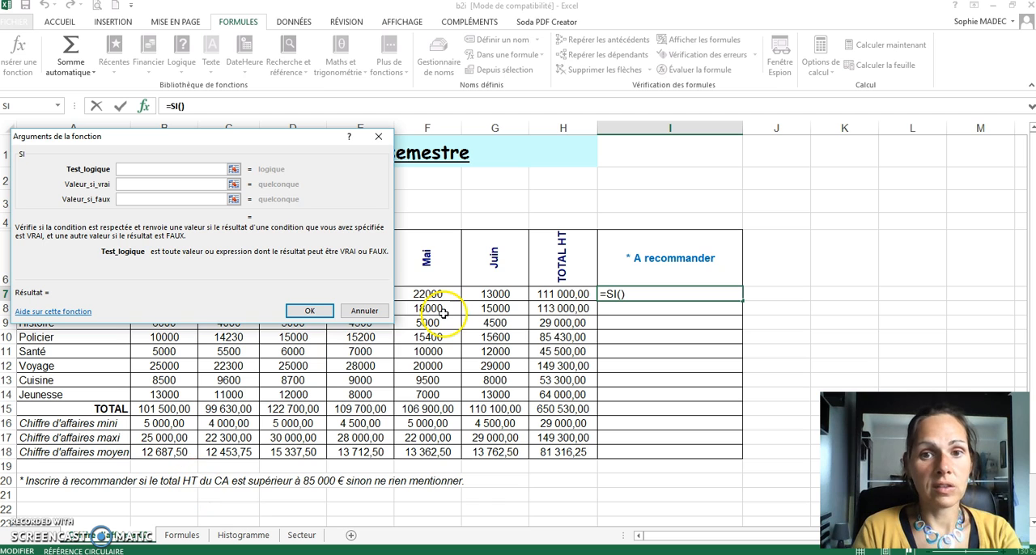
Step: Set the SI function's logical test to H7<=85000 and its value if true to a quoted space, " "
{"action": "left_click", "coordinate": [559, 295]}
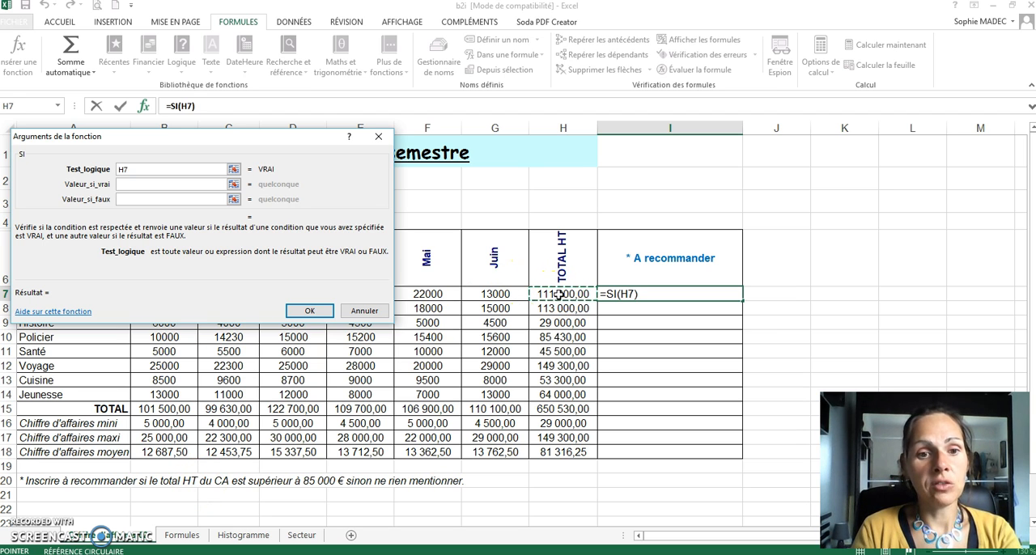
{"action": "type", "text": ">"}
{"action": "key", "text": "BackSpace"}
{"action": "type", "text": "<=850"}
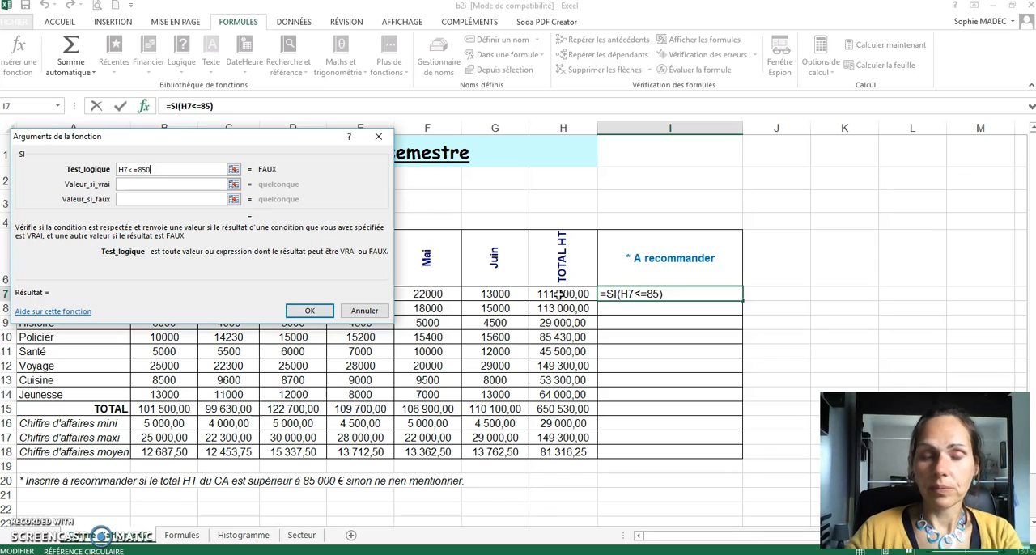
{"action": "type", "text": "00"}
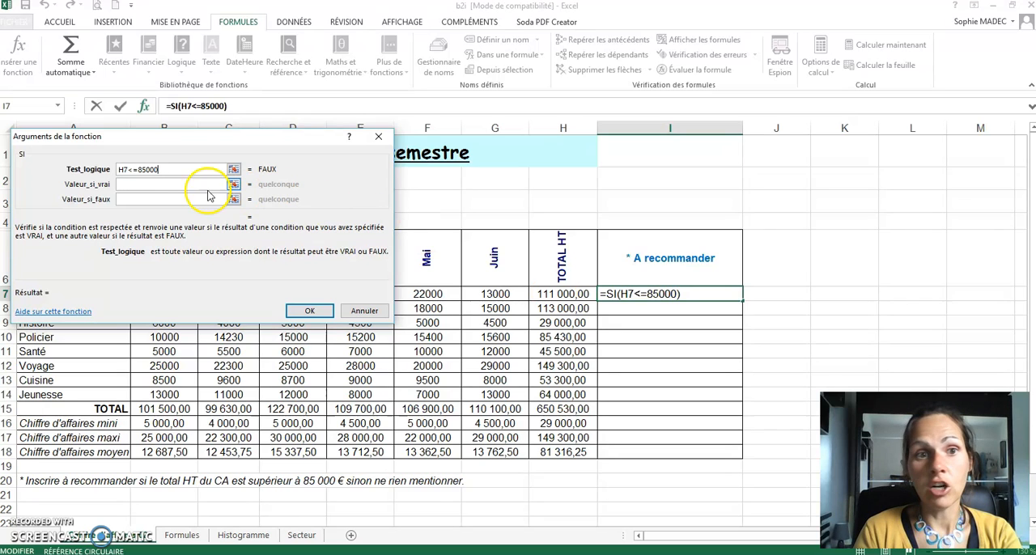
{"action": "left_click", "coordinate": [181, 186]}
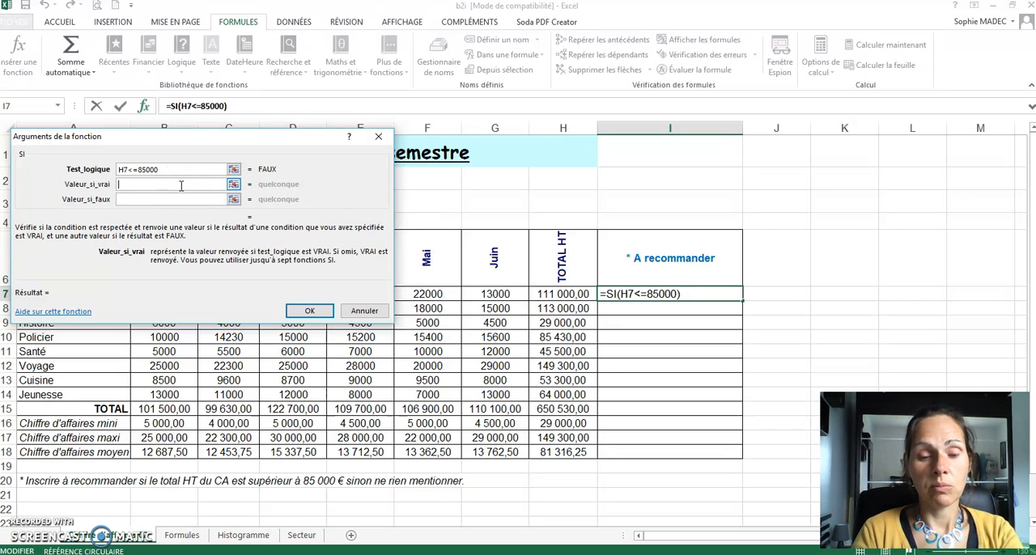
{"action": "type", "text": "\" \""}
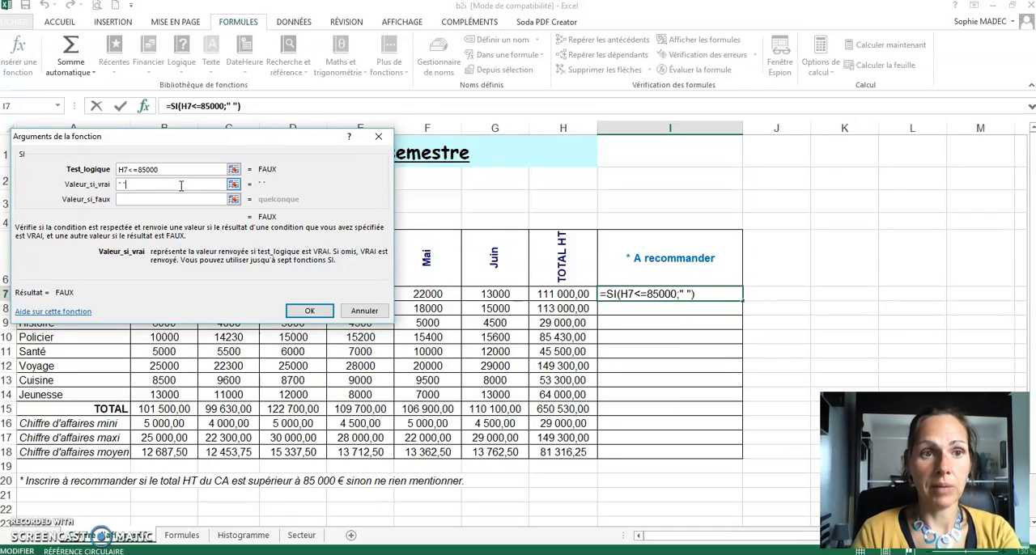
Step: Set the value if false to "A recommander", in quotation marks, and fill the formula from I7 down to I14
{"action": "left_click", "coordinate": [179, 199]}
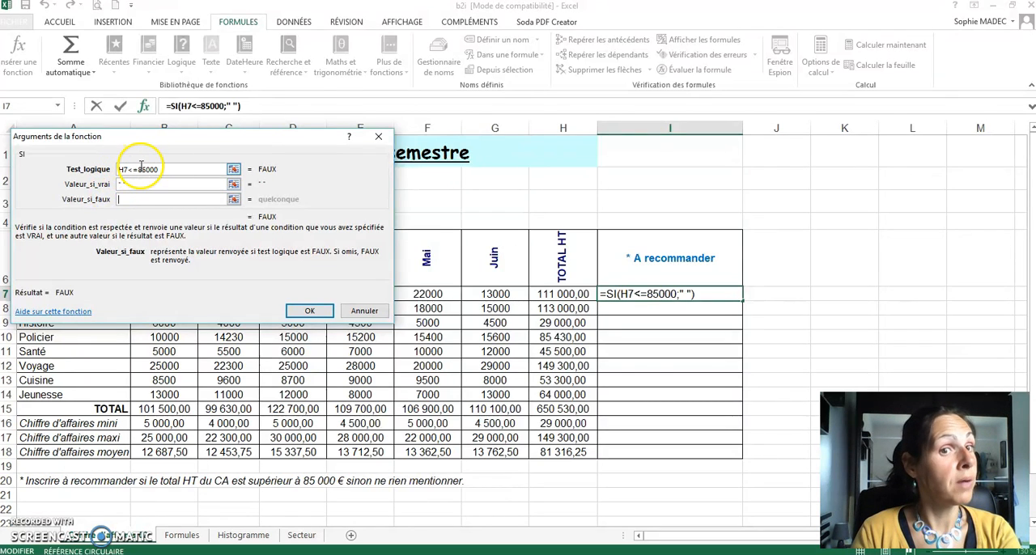
{"action": "type", "text": "\""}
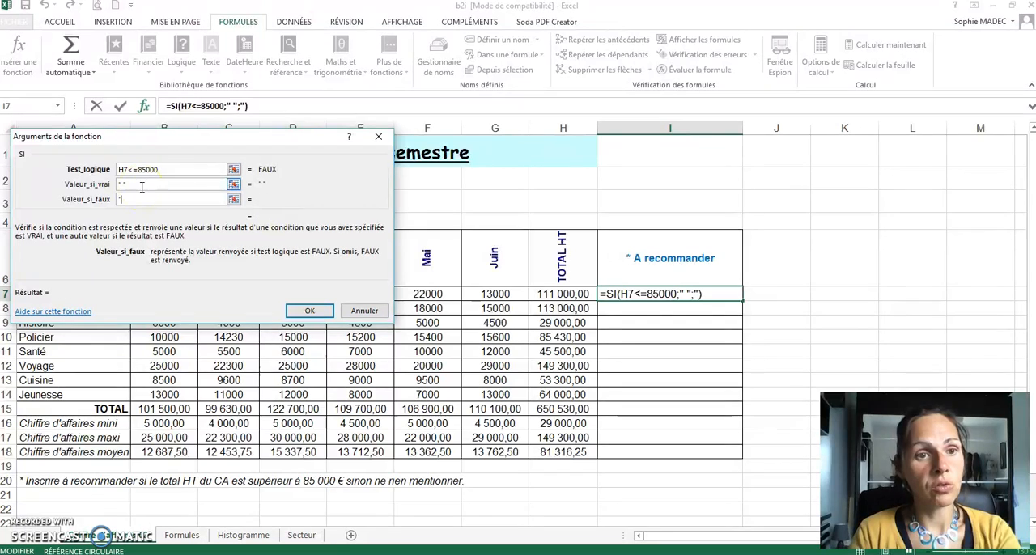
{"action": "type", "text": "A reco"}
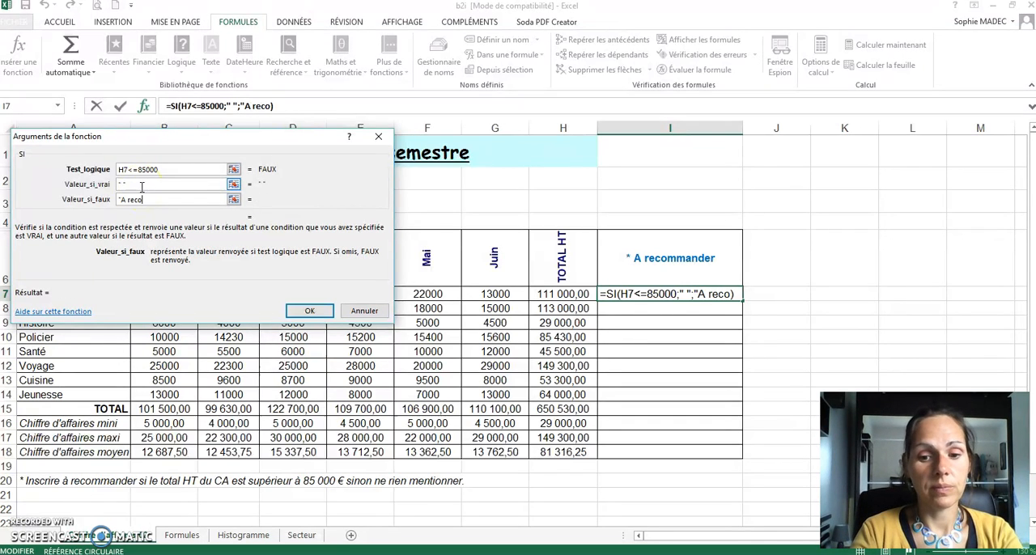
{"action": "type", "text": "mmander\""}
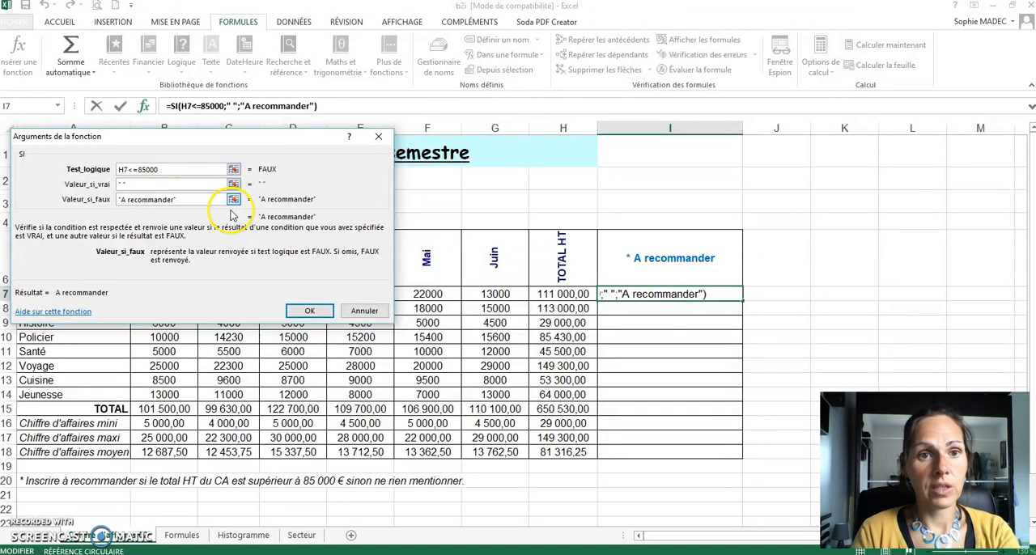
{"action": "left_click", "coordinate": [324, 311]}
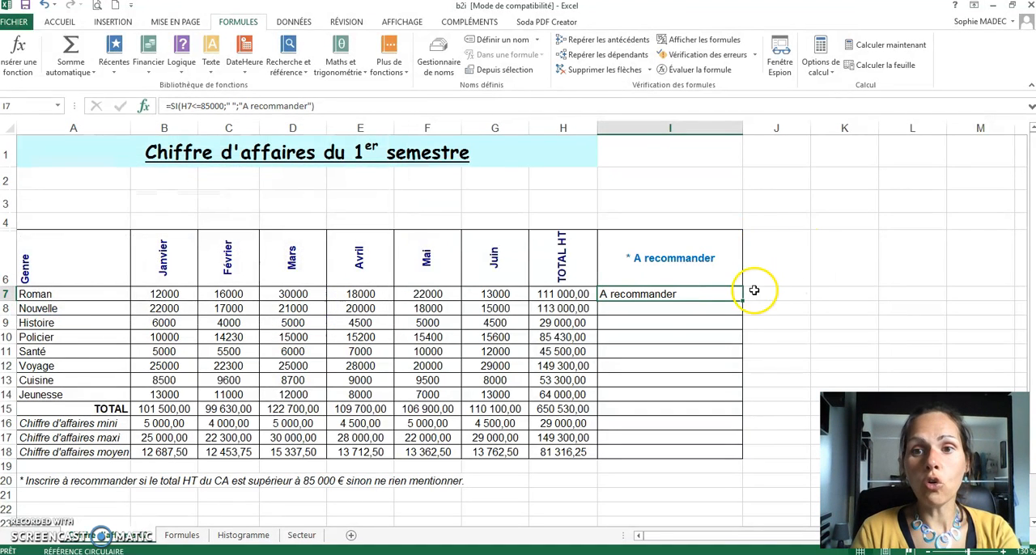
{"action": "left_click_drag", "start_coordinate": [743, 301], "coordinate": [716, 398]}
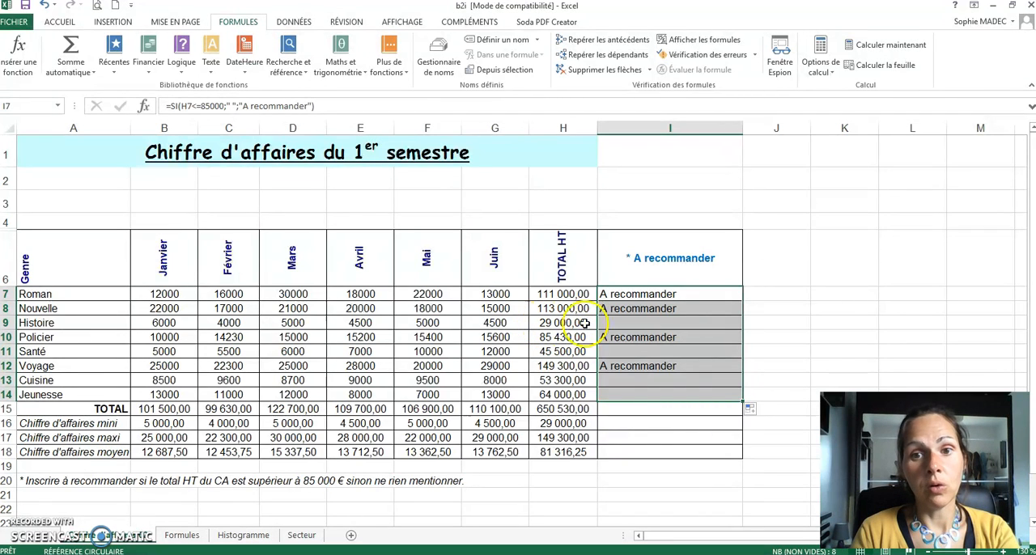
{"action": "left_click", "coordinate": [650, 322]}
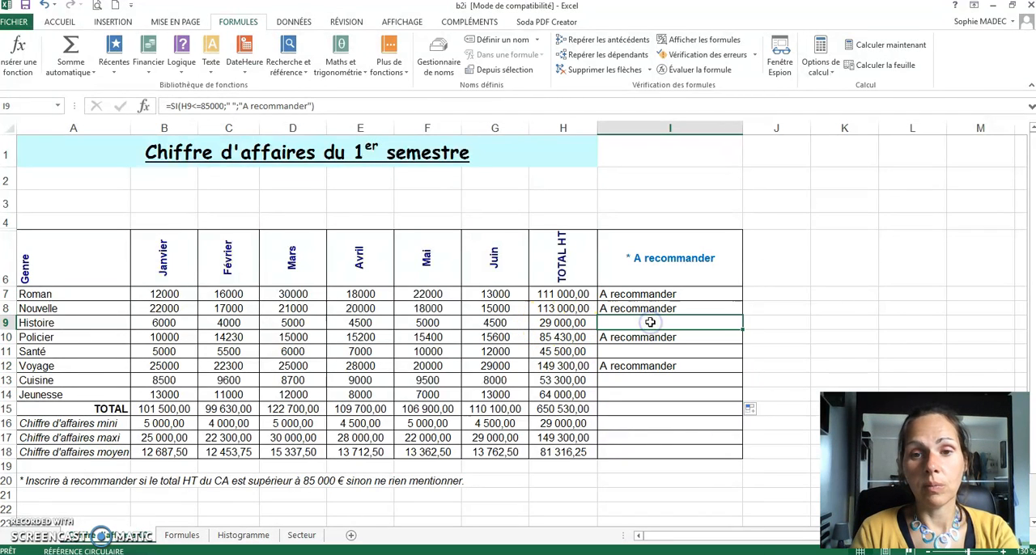